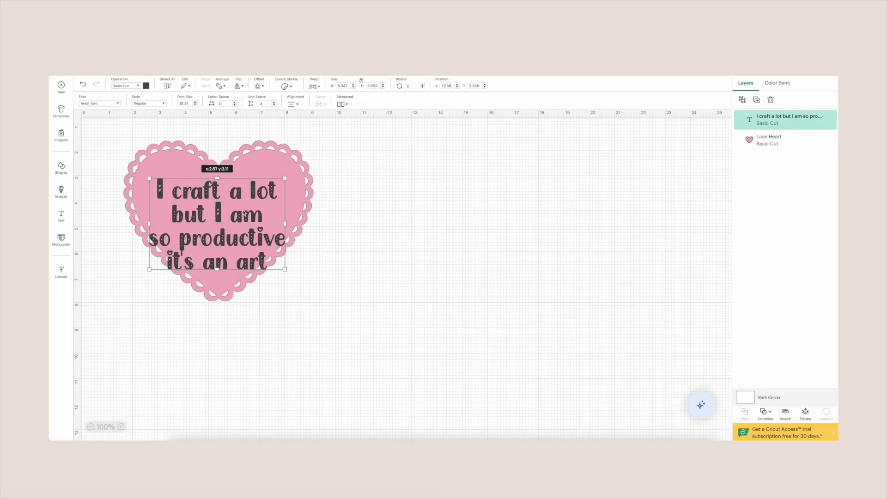
- Scale the quote text down to about 4.26 × 2.87 in on the lace heart and colour it white
drag(286, 270, 247, 226)
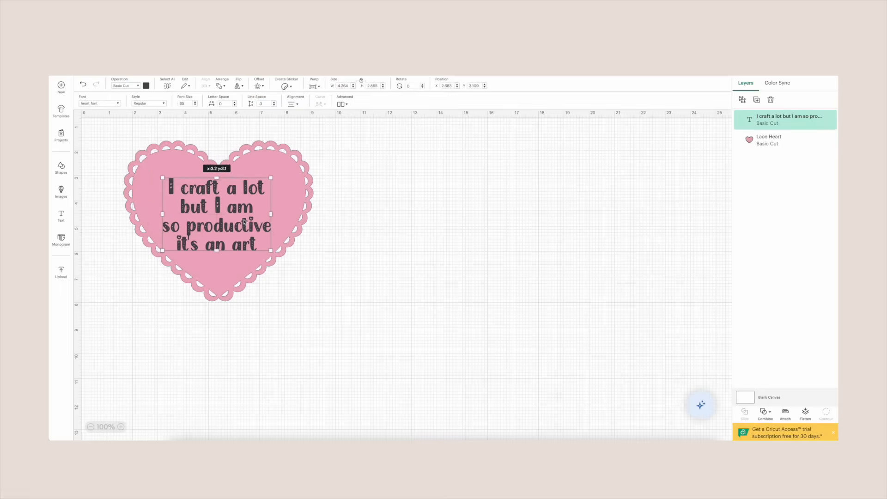
click(146, 85)
click(198, 155)
click(155, 157)
click(402, 182)
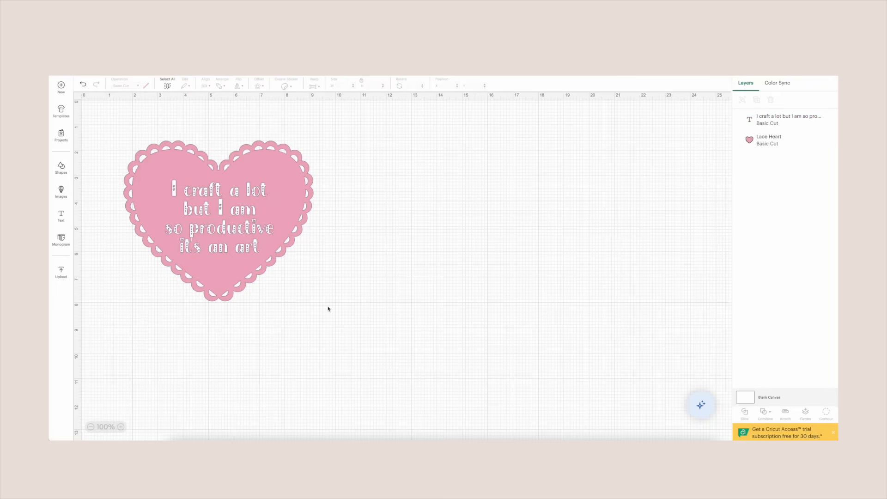
- Center the white quote text horizontally on the lace heart
click(196, 224)
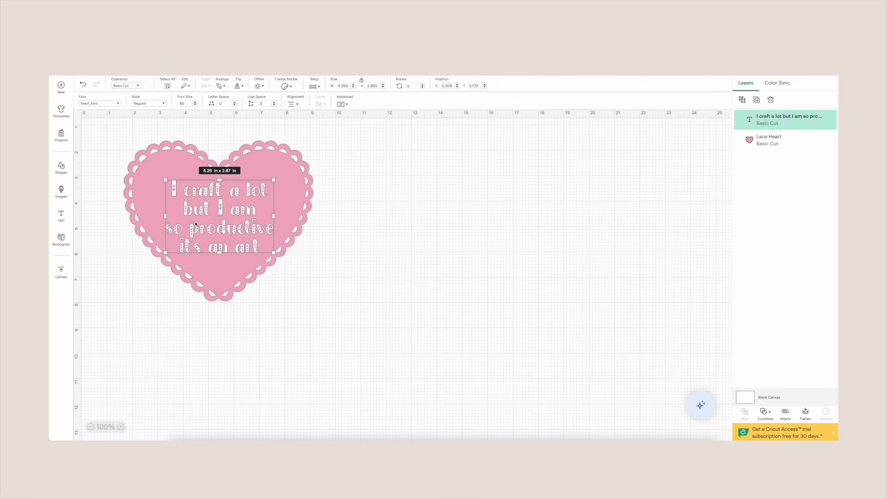
drag(350, 301, 118, 134)
click(204, 86)
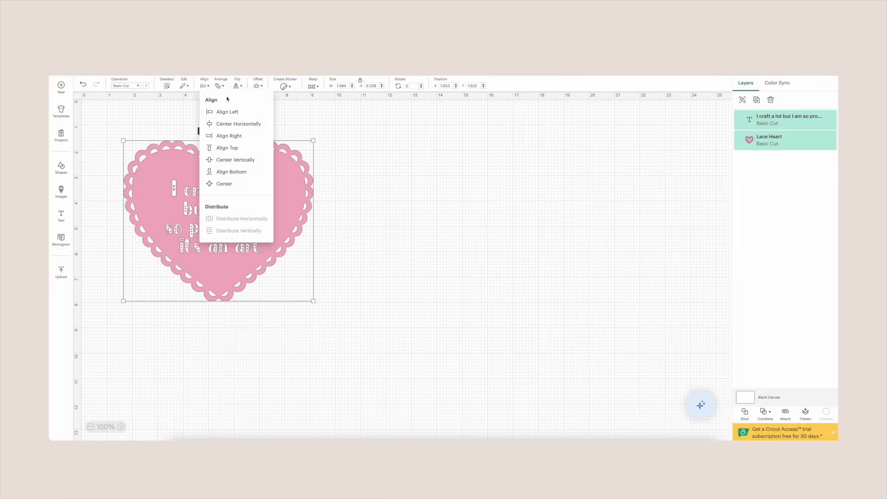
click(229, 124)
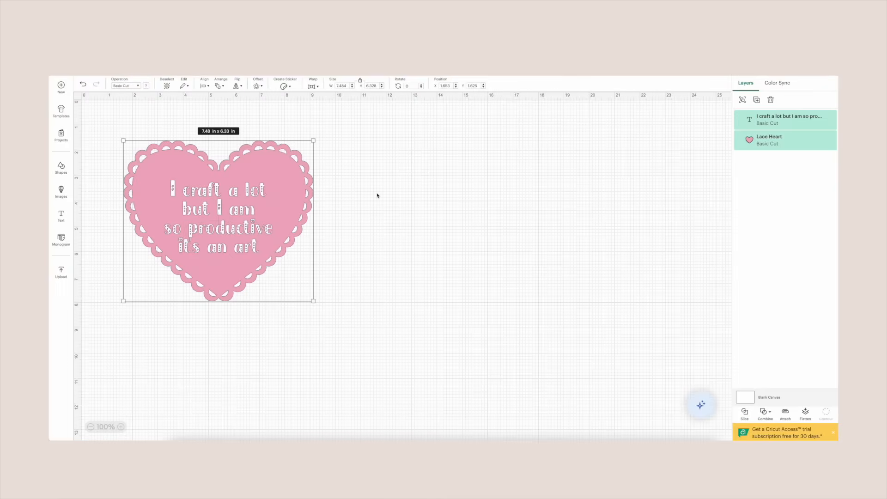
click(377, 195)
- Try centering the quote text vertically on the lace heart, and undo that alignment
drag(397, 274, 119, 135)
click(204, 86)
click(235, 160)
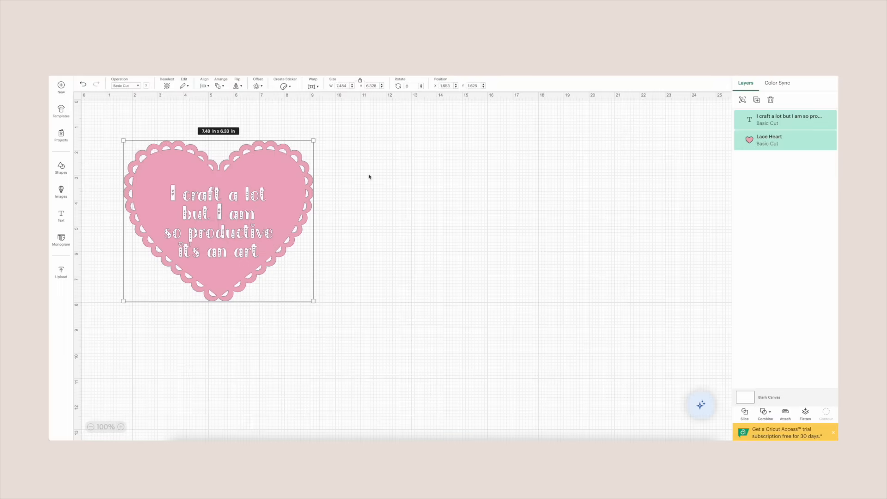
click(83, 85)
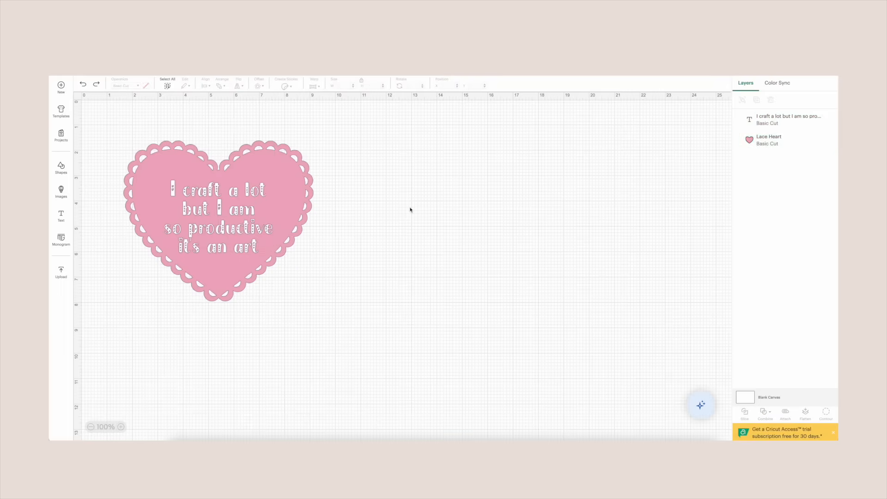
- Flatten the quote text and lace heart into a single Print Then Cut design
drag(363, 303, 184, 182)
click(805, 413)
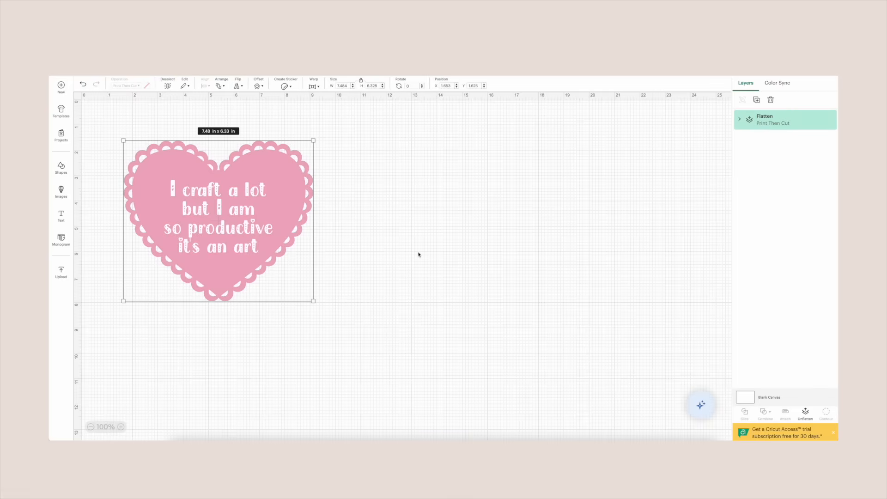
click(90, 426)
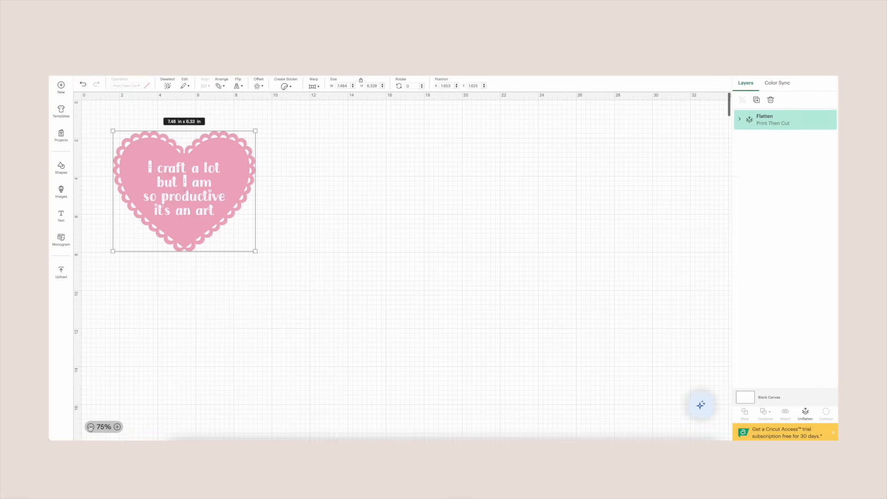
click(359, 241)
- Reposition the flattened heart on the canvas and scale it down to about 2.6 × 2.19 in
drag(189, 200, 280, 261)
drag(347, 310, 273, 249)
click(331, 237)
drag(242, 218, 218, 228)
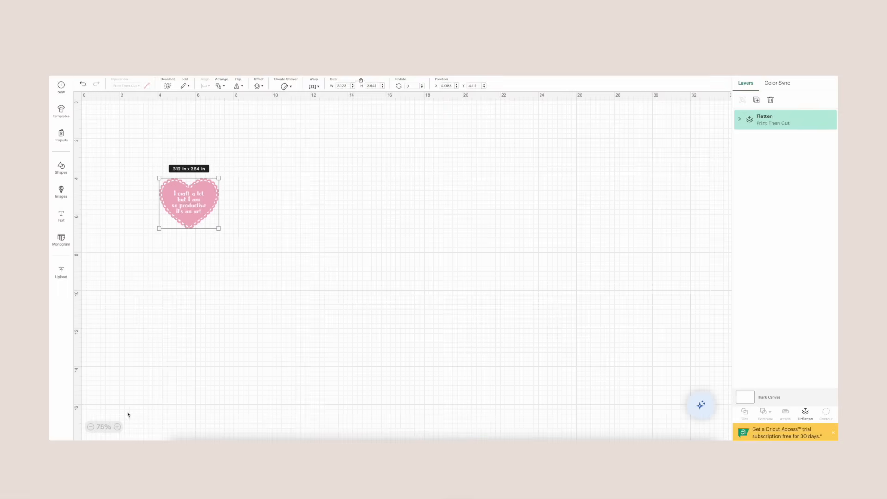
click(118, 426)
scroll(213, 309, left, 4)
scroll(214, 309, up, 2)
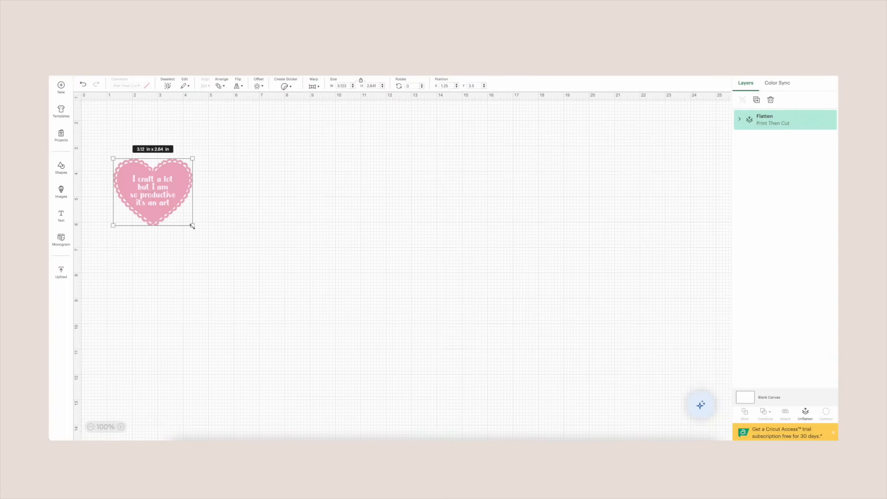
drag(192, 226, 179, 214)
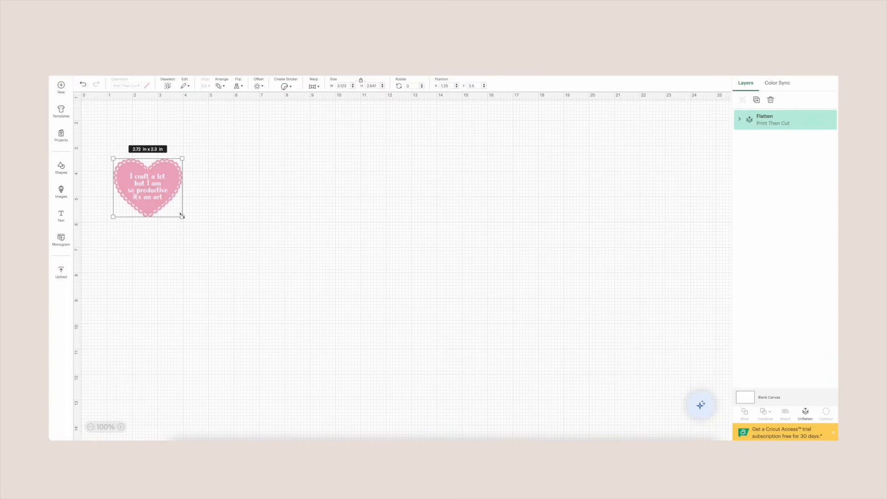
- Add a welded 0.111 in offset with rounded corners around the flattened heart
click(259, 86)
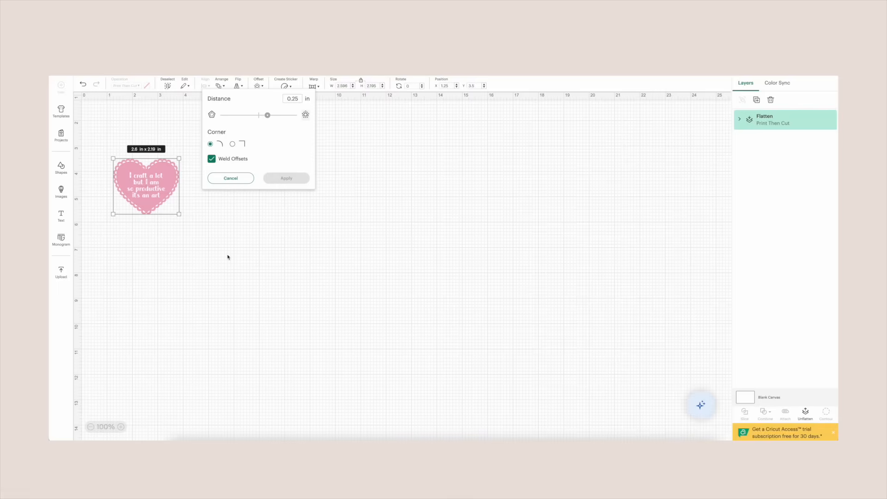
click(291, 99)
text(0.111)
key(Return)
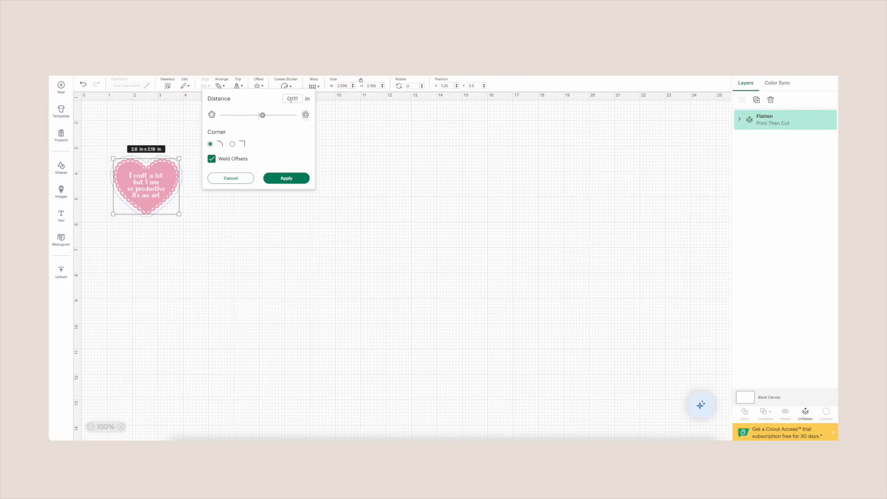
click(302, 176)
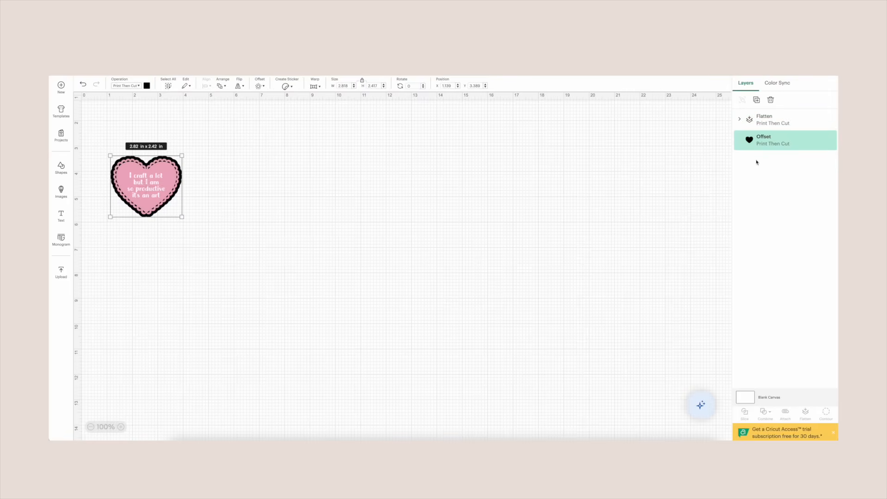
- Colour the heart's offset layer white and flatten it together with the heart design
click(147, 86)
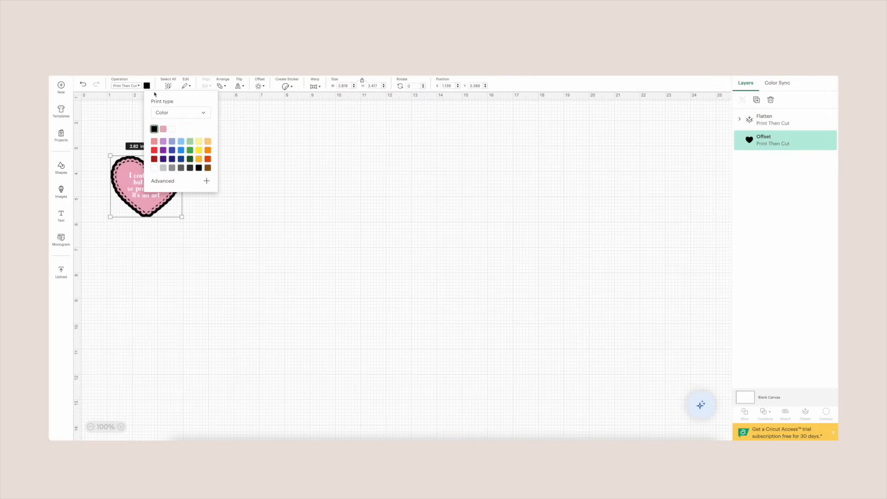
click(172, 129)
click(289, 207)
drag(257, 245, 83, 135)
click(806, 414)
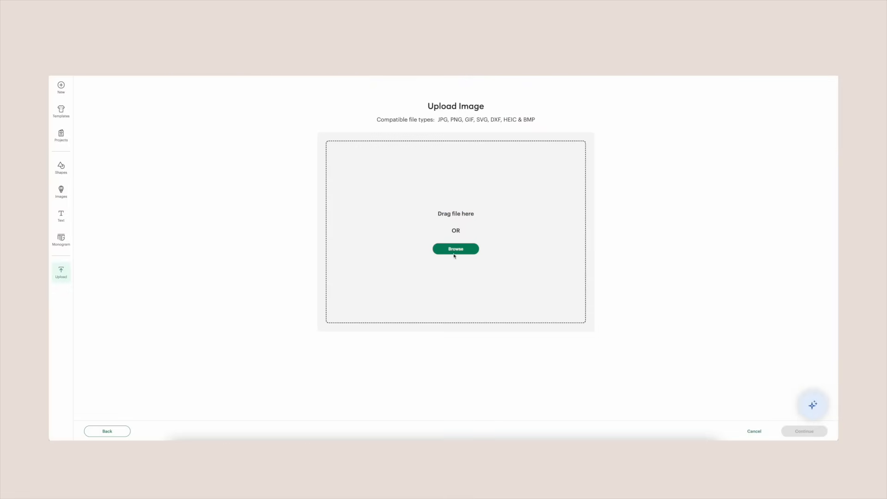
- Choose "Cricut Tears [NO BACKGROUND].png" from the VIDEO 1 folder inside PLAYGROUND IG REELS as the image to upload
click(454, 253)
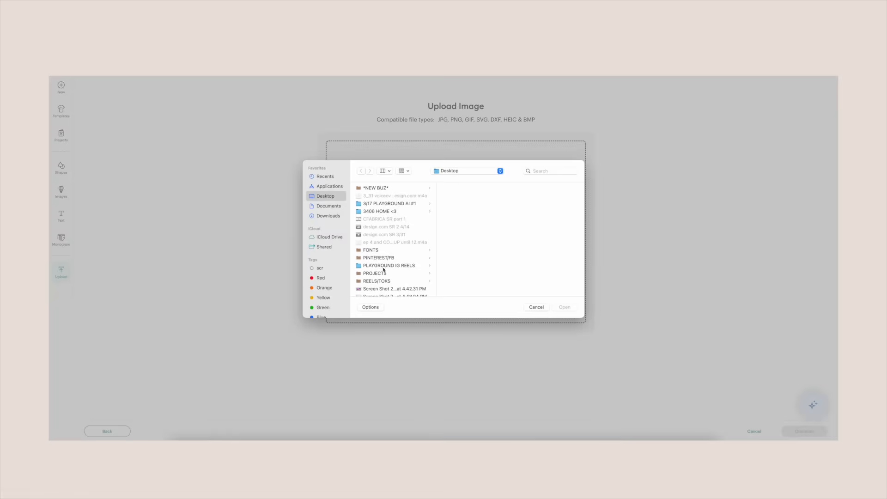
click(386, 266)
click(469, 188)
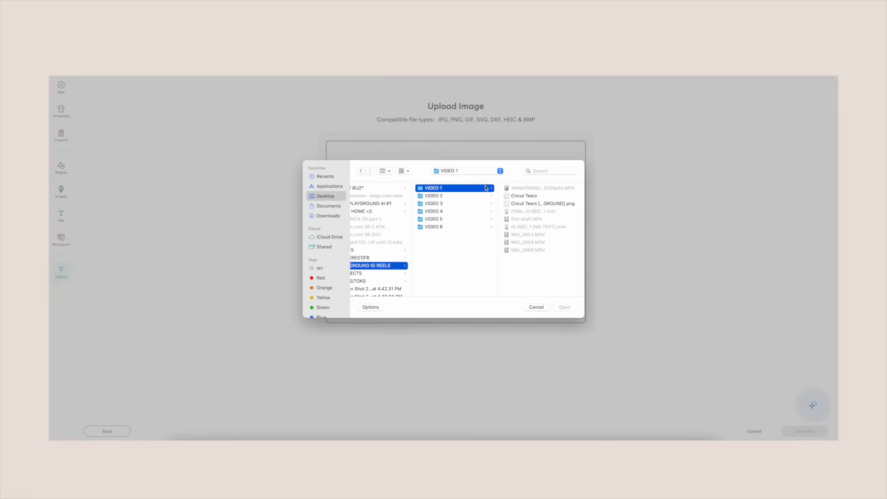
click(536, 196)
click(481, 204)
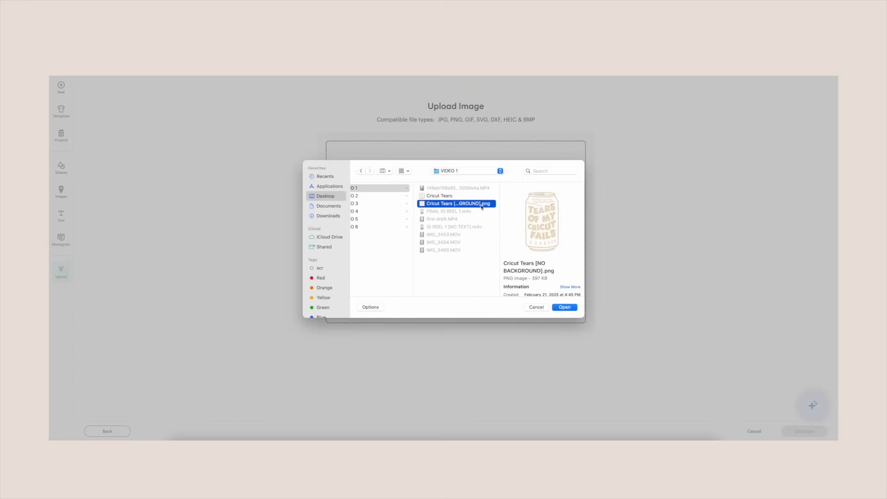
click(474, 196)
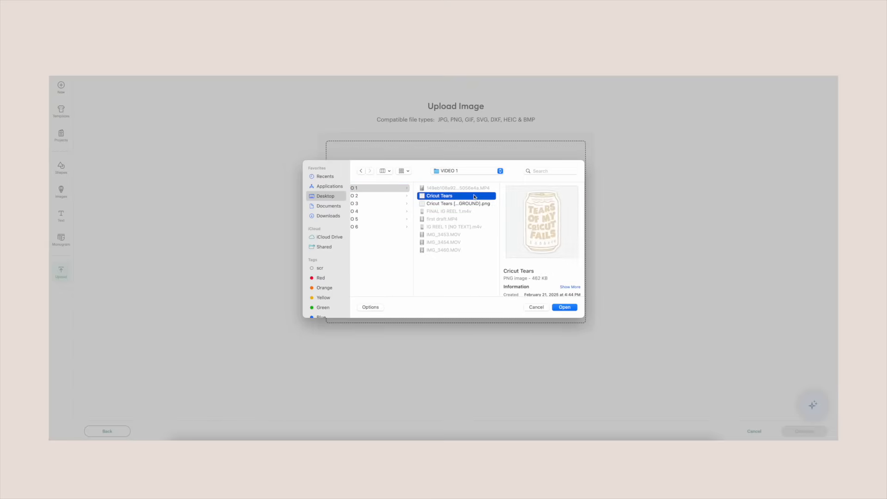
click(483, 205)
click(564, 308)
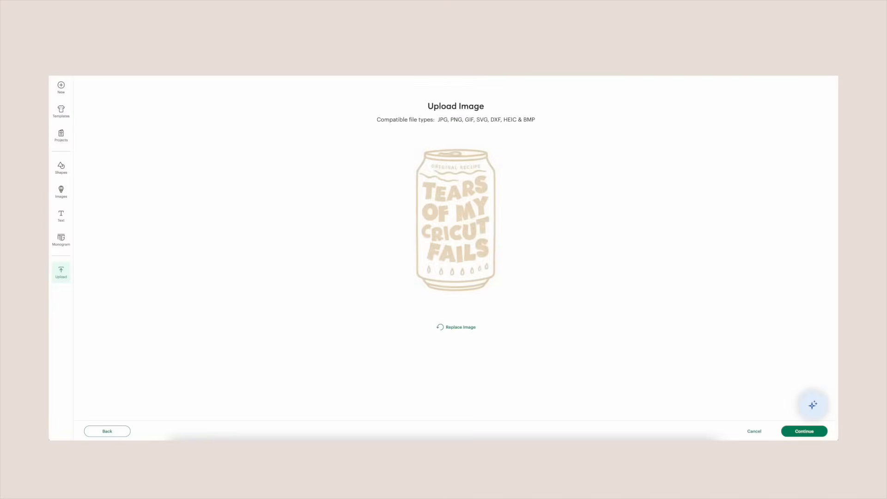
- Continue past background removal without erasing anything, convert the can image to a Flat Graphic, and upload it to the canvas
click(804, 431)
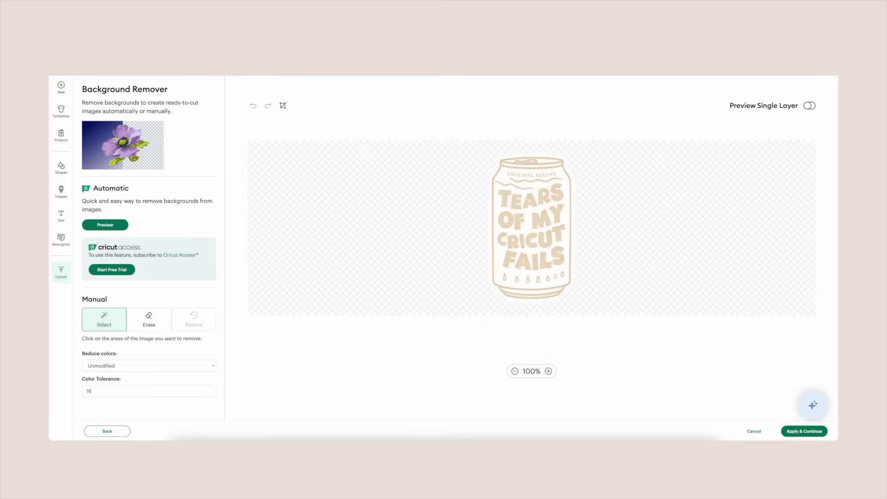
click(149, 318)
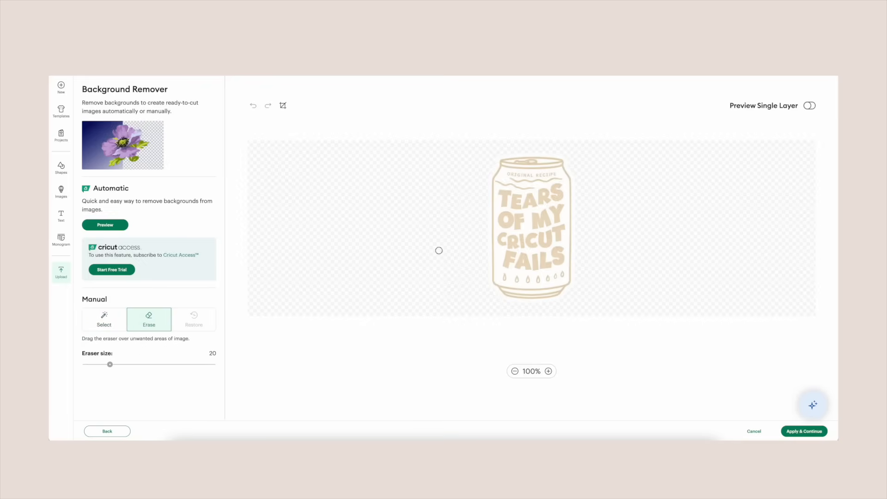
click(803, 431)
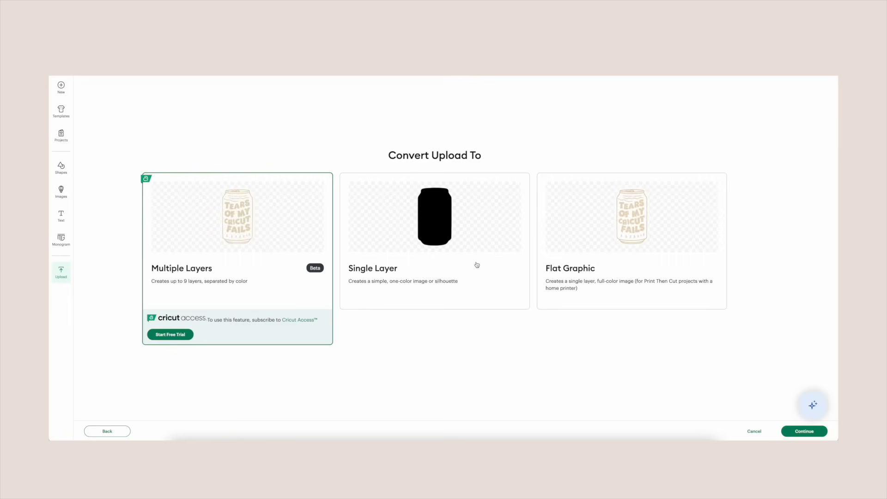
click(658, 271)
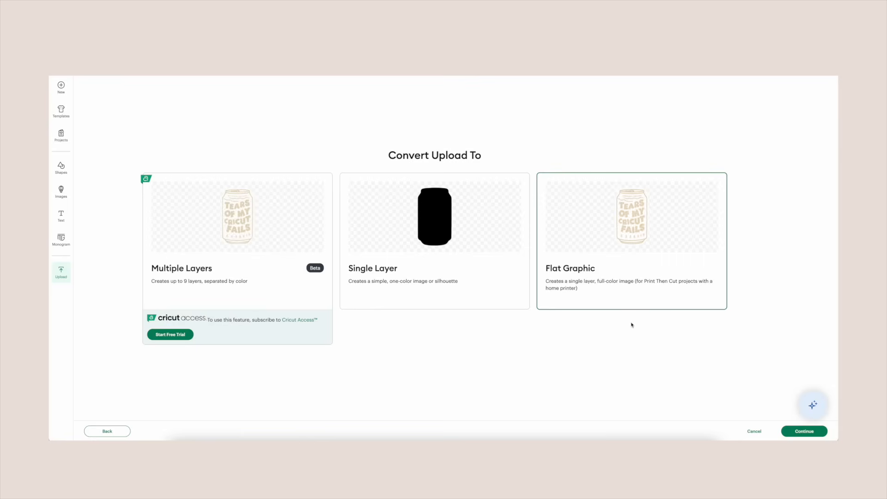
click(804, 430)
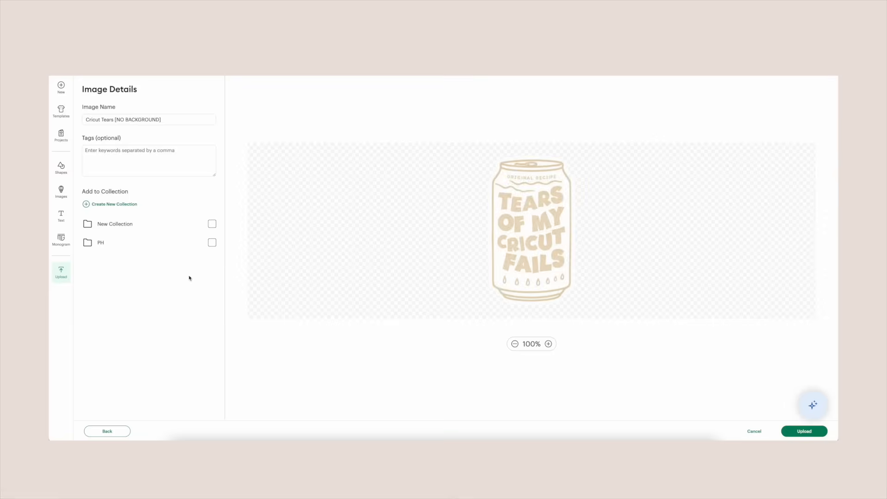
click(801, 430)
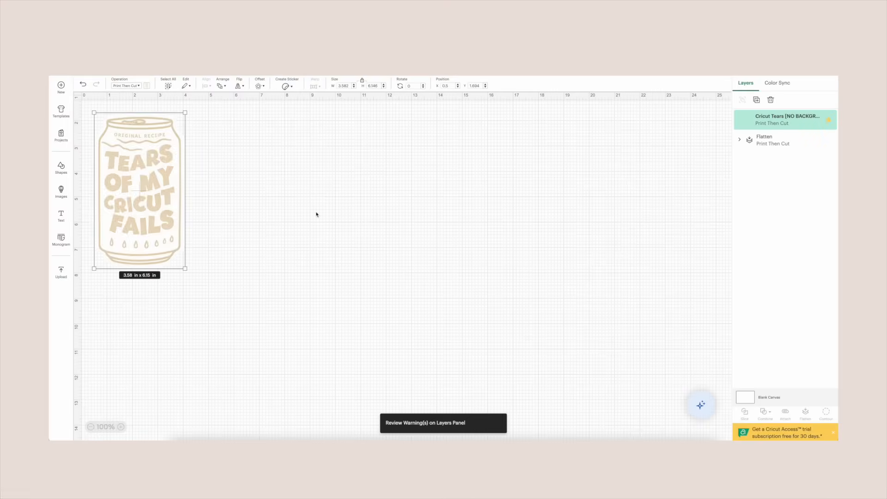
- Scale the can image down to about 1.84 × 3.16 in and place it beside the heart sticker
drag(157, 197, 309, 205)
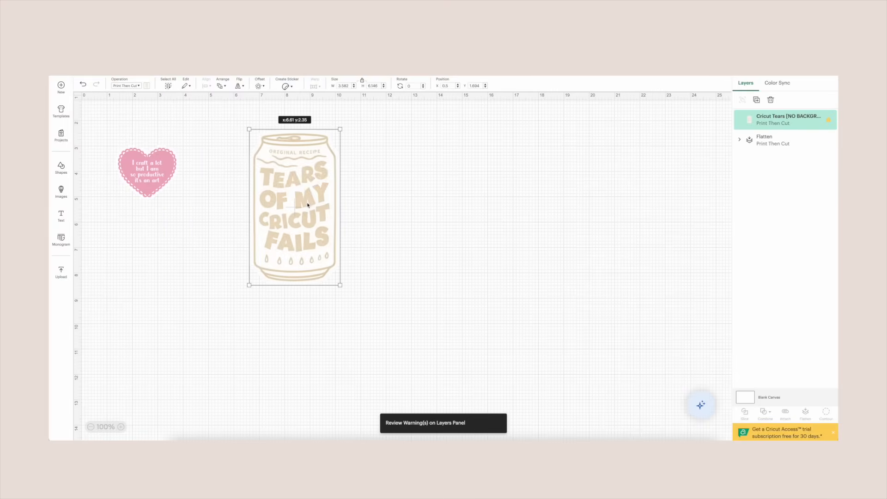
mouse_move(829, 122)
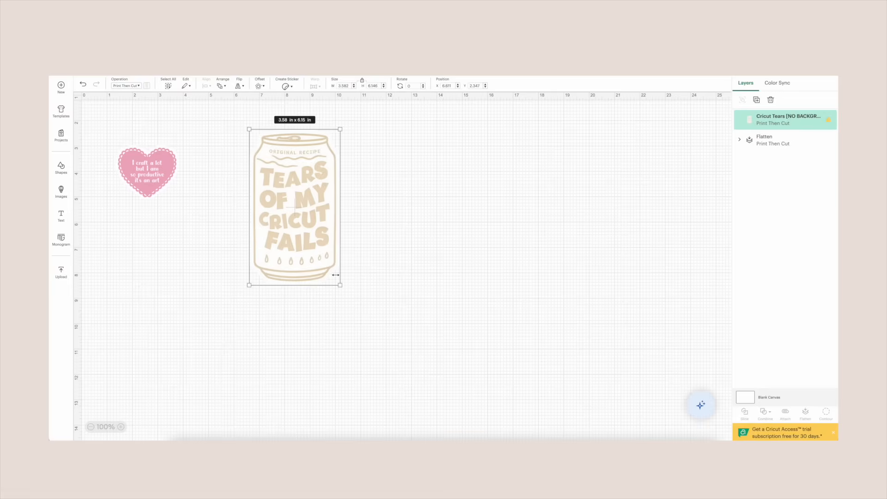
drag(340, 284, 296, 210)
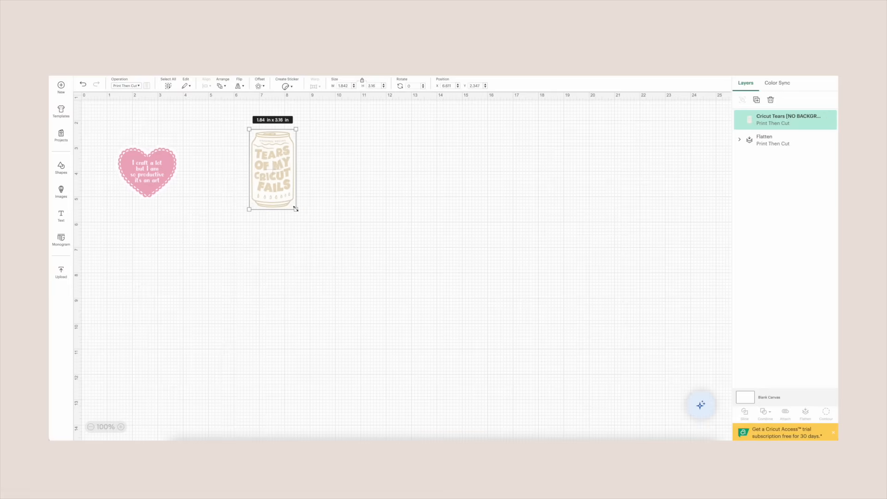
drag(291, 175, 250, 185)
click(318, 183)
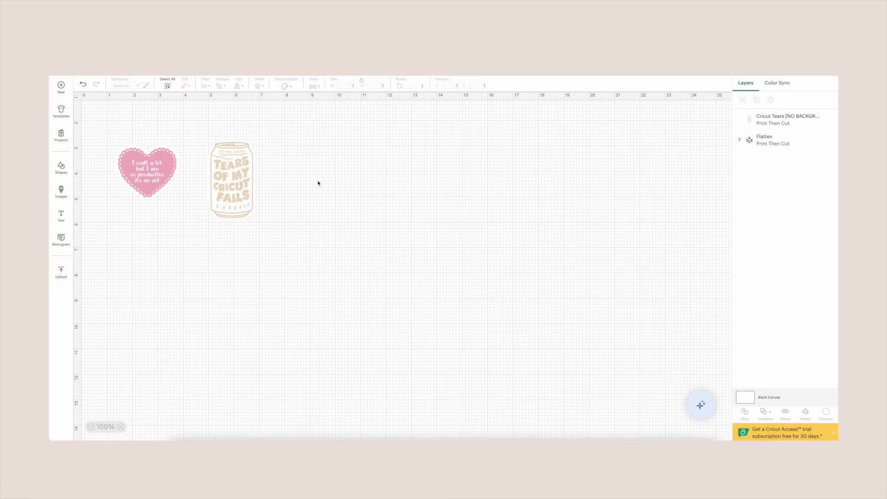
click(238, 186)
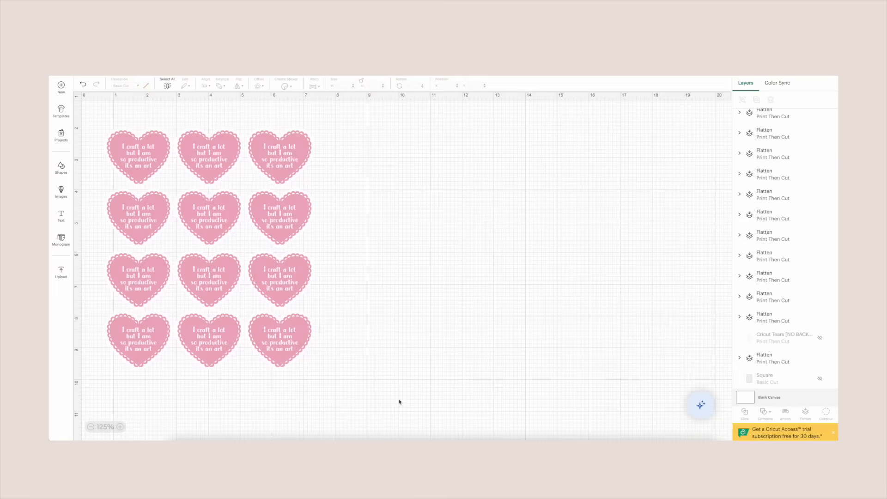
- Attach all twelve heart stickers together and reposition the attached sheet on the canvas
drag(400, 401, 95, 118)
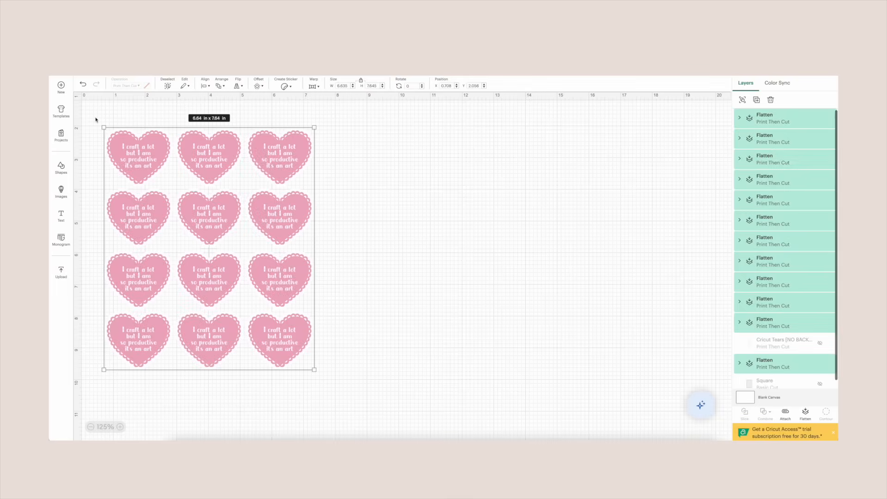
click(785, 412)
mouse_move(272, 208)
mouse_down()
mouse_move(293, 193)
mouse_move(275, 218)
mouse_move(283, 215)
mouse_up()
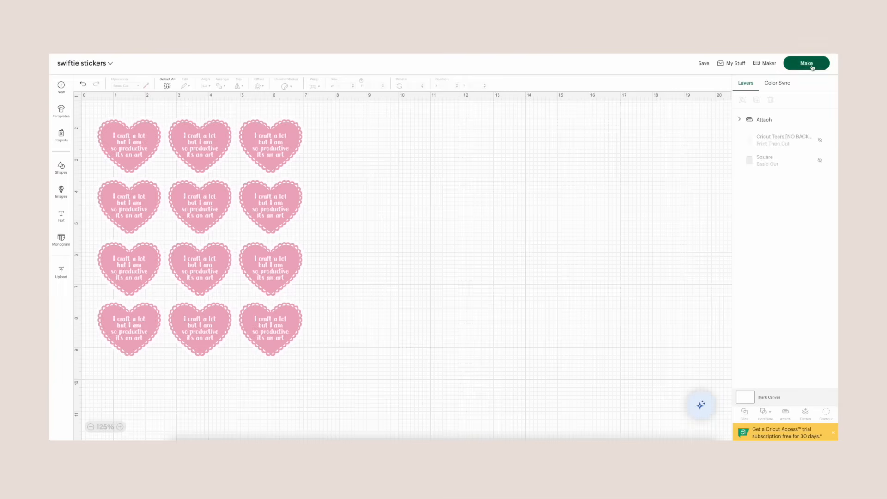
- Take the attached heart sticker sheet through the mat preview to the printing stage and start the required Print Then Cut calibration
click(807, 63)
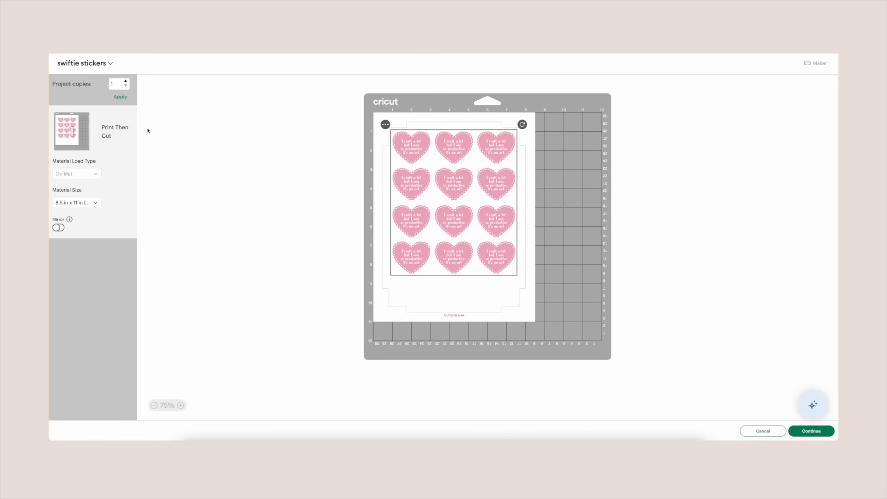
click(811, 431)
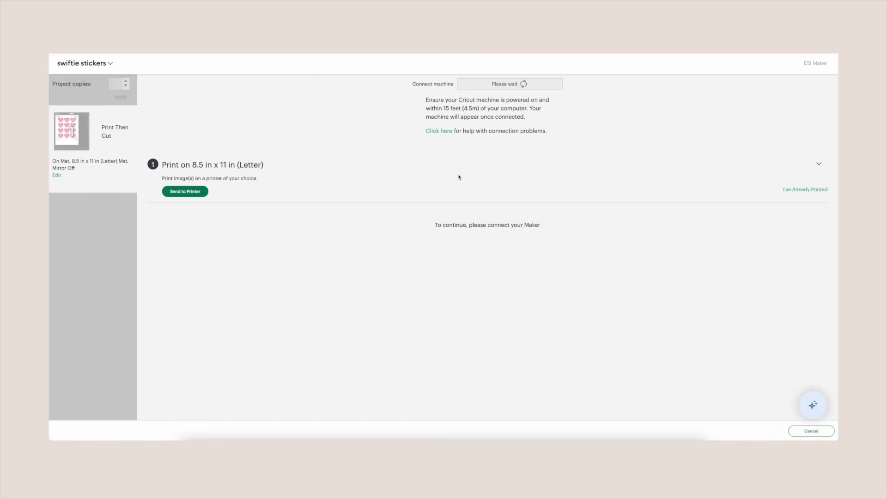
click(191, 191)
click(206, 190)
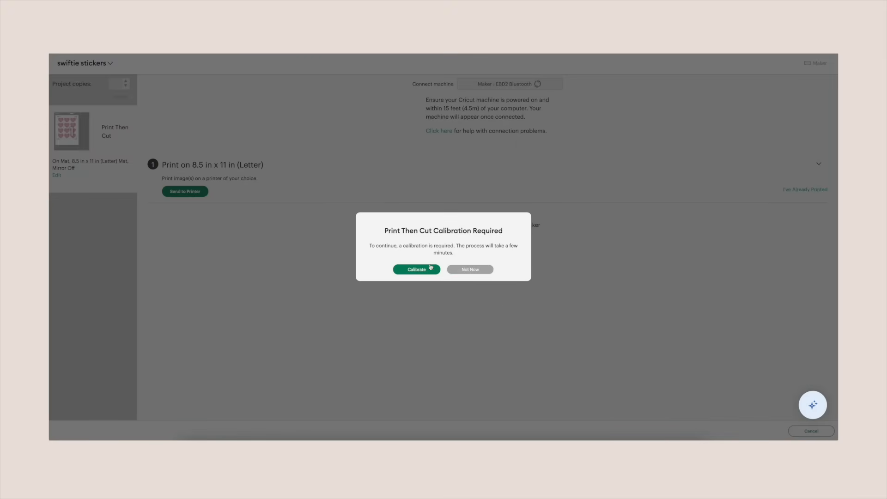
click(431, 274)
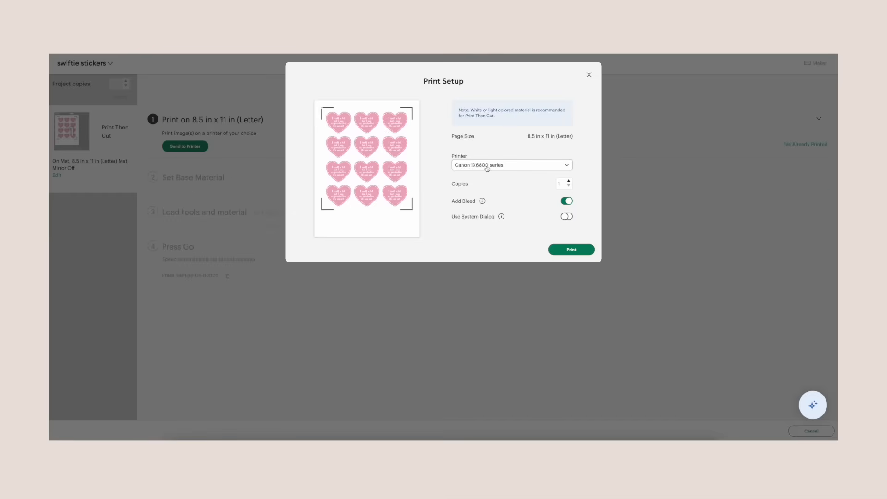
- Check the available printers and the page size in Print Setup, keeping the Canon iX6800 series selected
click(513, 167)
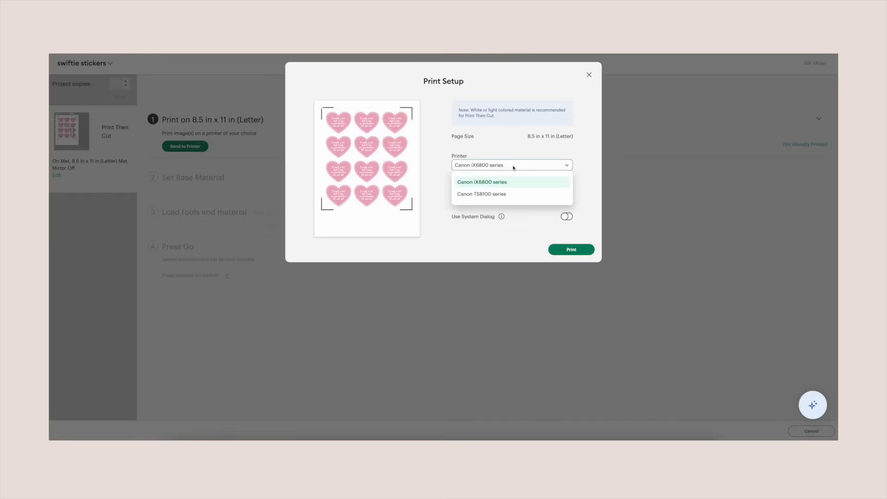
click(581, 150)
drag(573, 136, 509, 136)
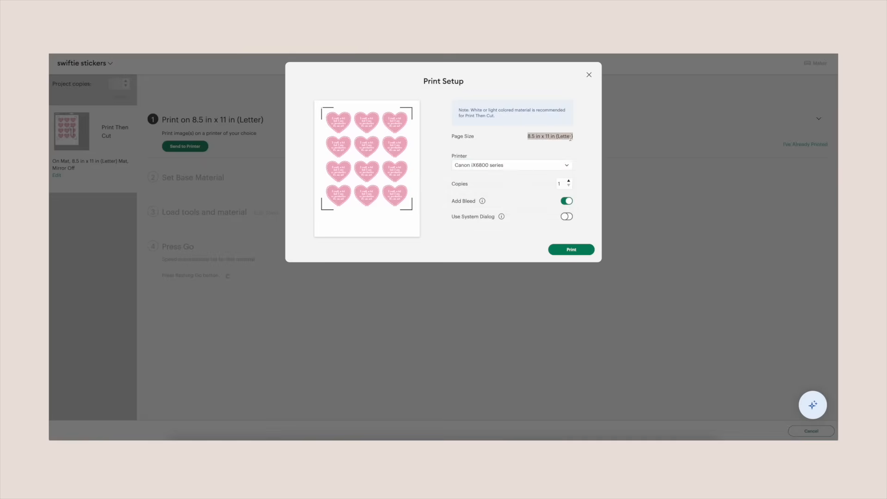
click(505, 122)
- Enable Use System Dialog with Add Bleed left on, and continue to the computer's print dialog
mouse_move(482, 202)
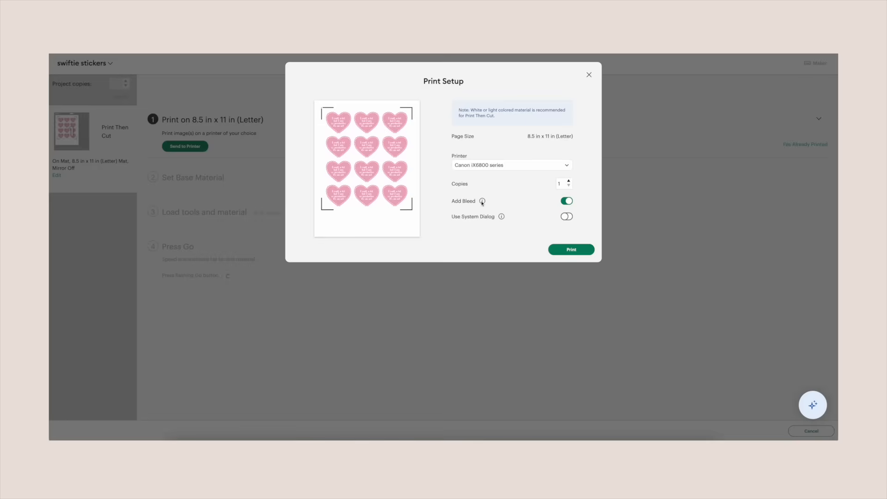
mouse_move(485, 203)
click(564, 218)
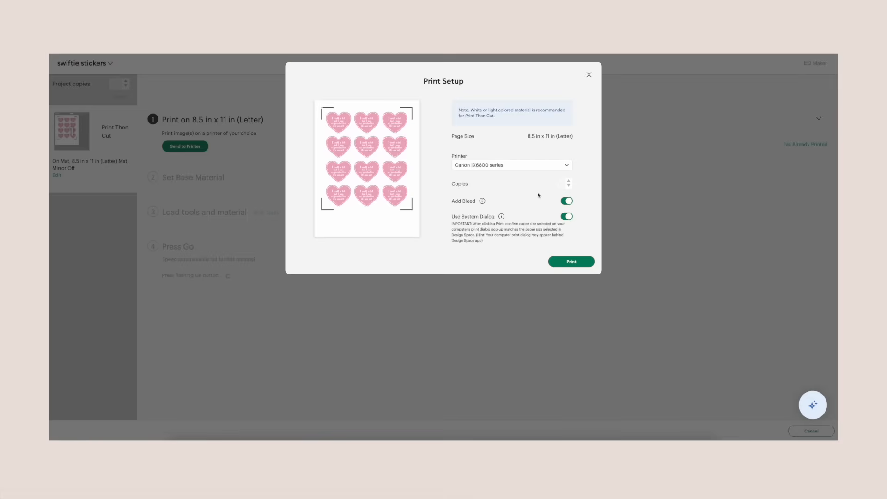
click(571, 262)
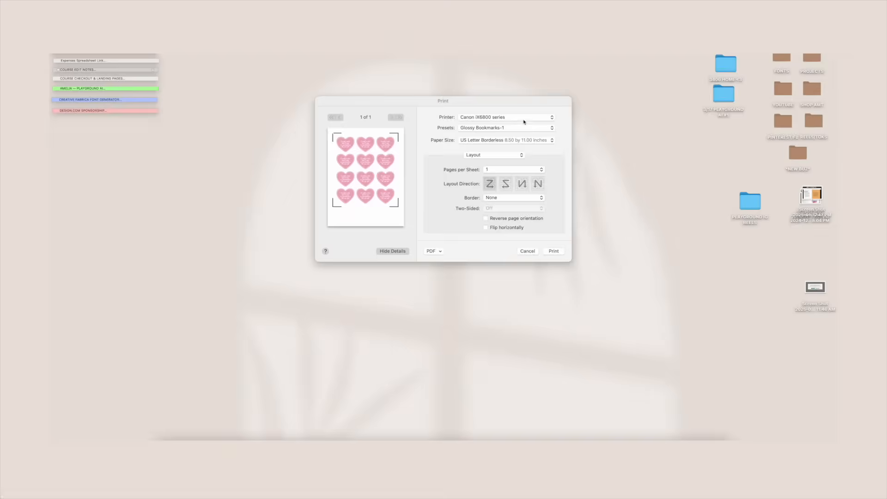
- Print the sticker sheet on the Canon iX6800 series with the Glossy Bookmarks-1 preset and US Letter Borderless paper
click(522, 118)
click(542, 117)
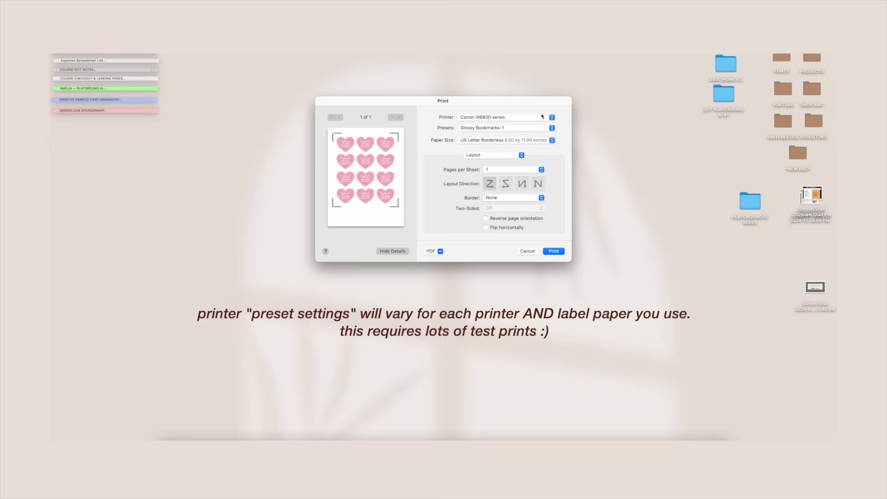
click(552, 251)
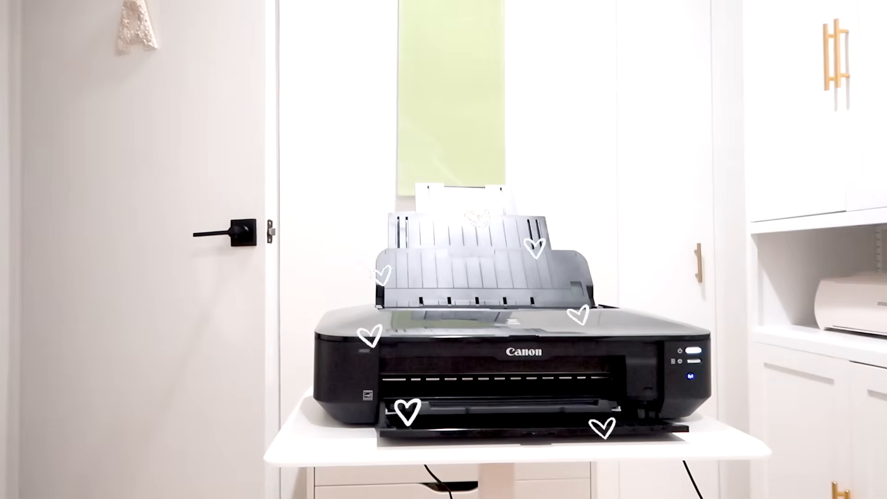